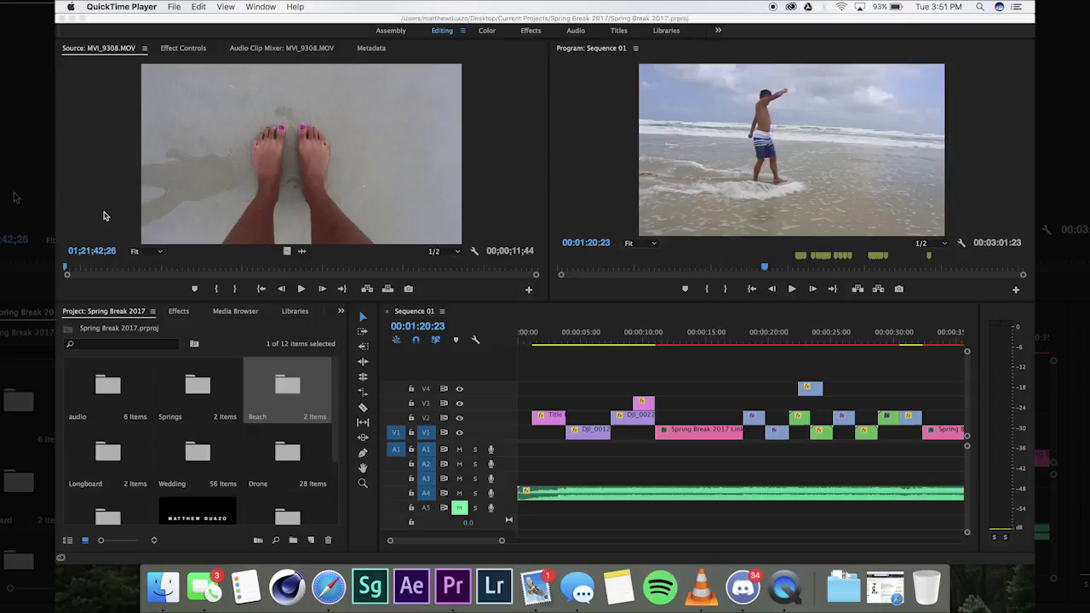
- Look over the Sequence 01 timeline and preview the opening title and sunset clips
click(663, 453)
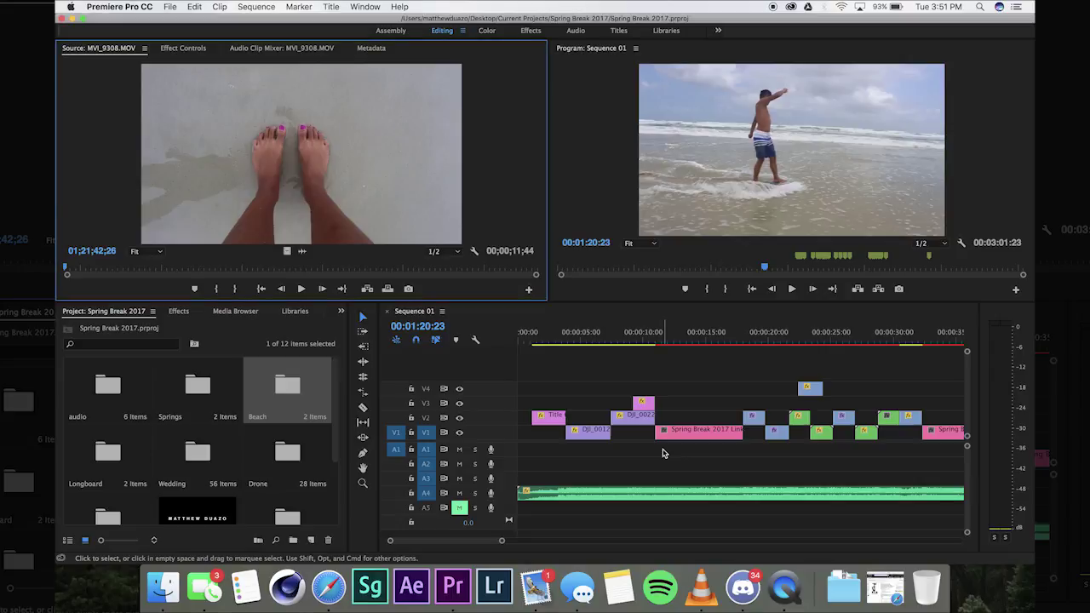
scroll(664, 453, down, 8)
scroll(662, 461, up, 4)
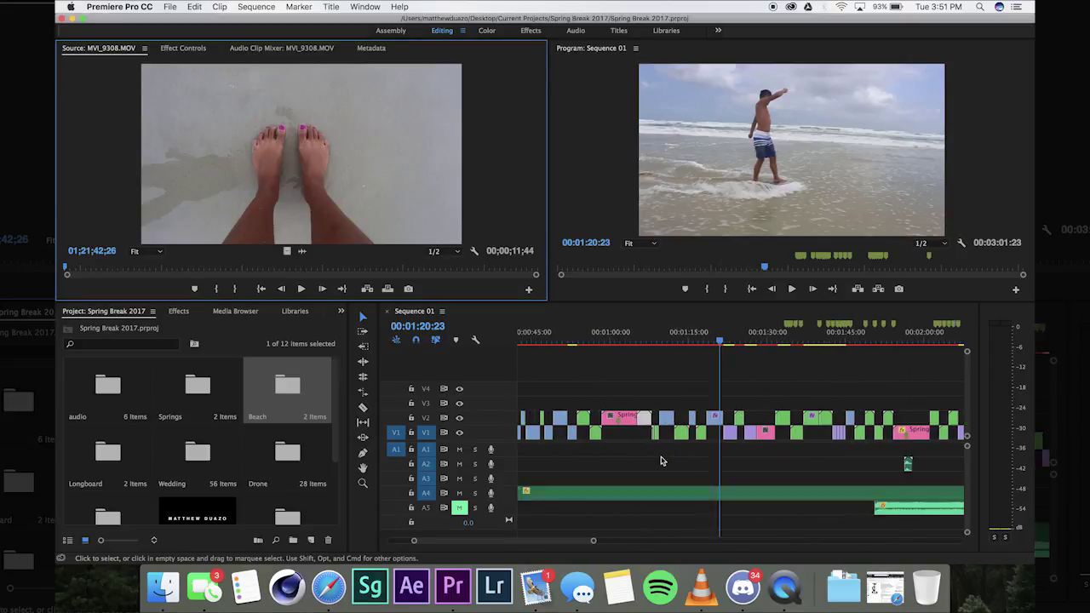
scroll(663, 461, up, 5)
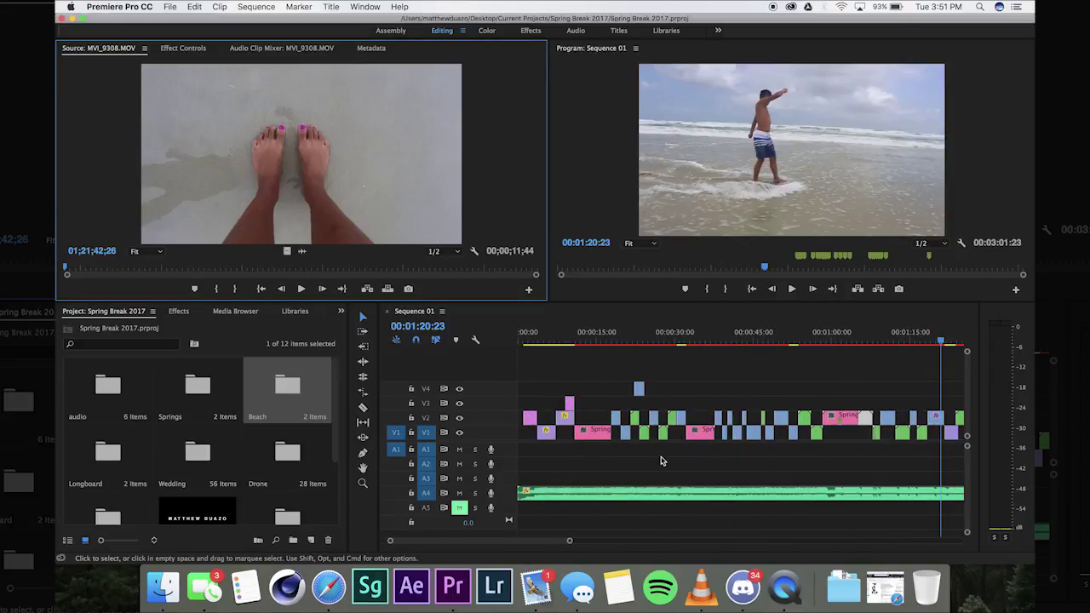
click(529, 341)
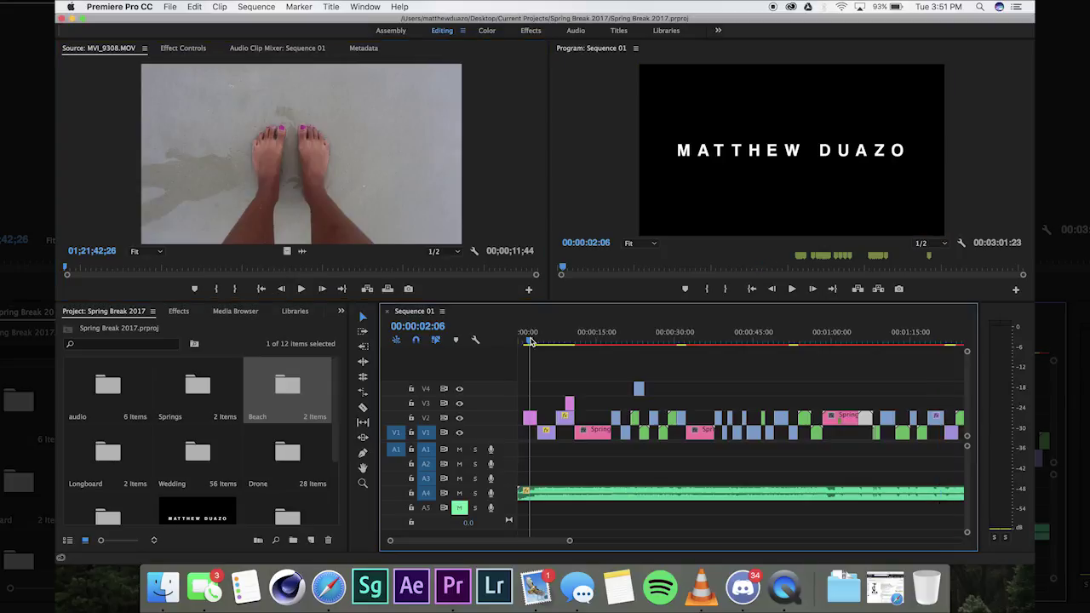
drag(529, 342, 550, 341)
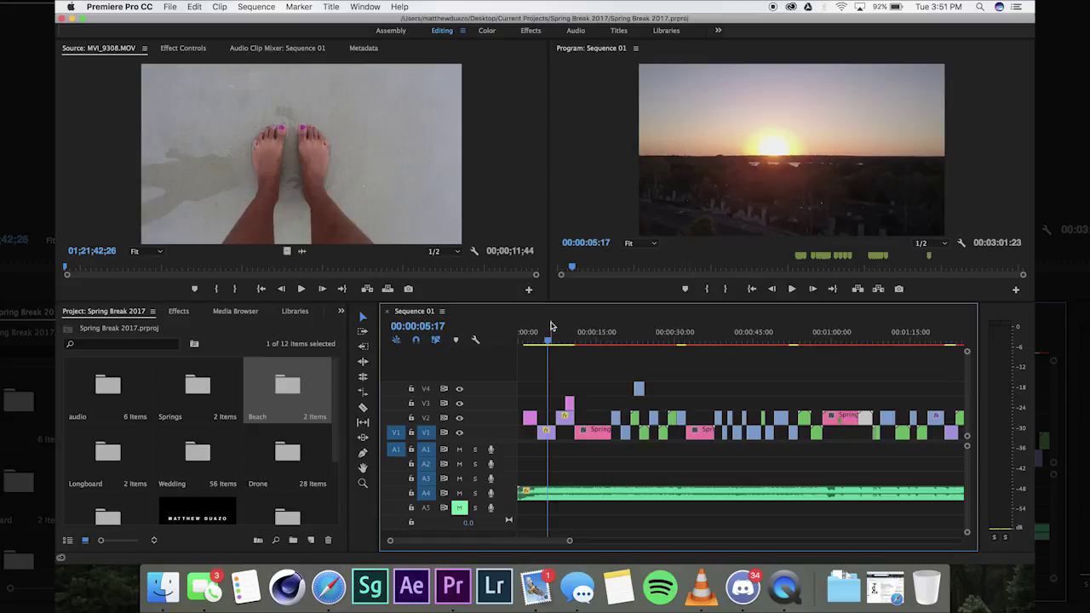
- Place the playhead on the V1 clip at 00:00:20:05 and switch to the Color workspace
click(549, 436)
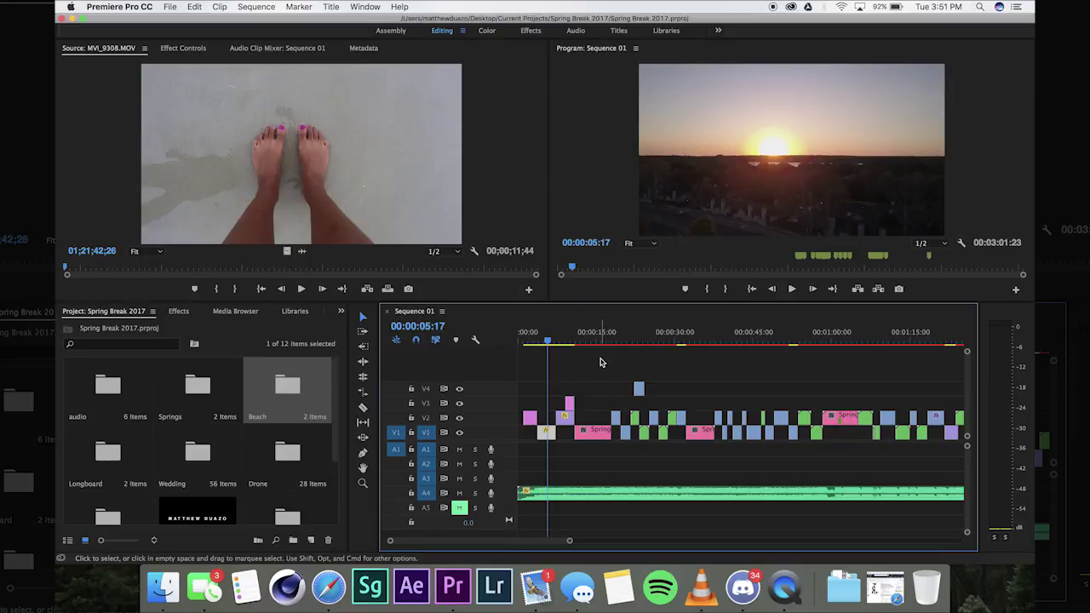
drag(599, 341, 623, 341)
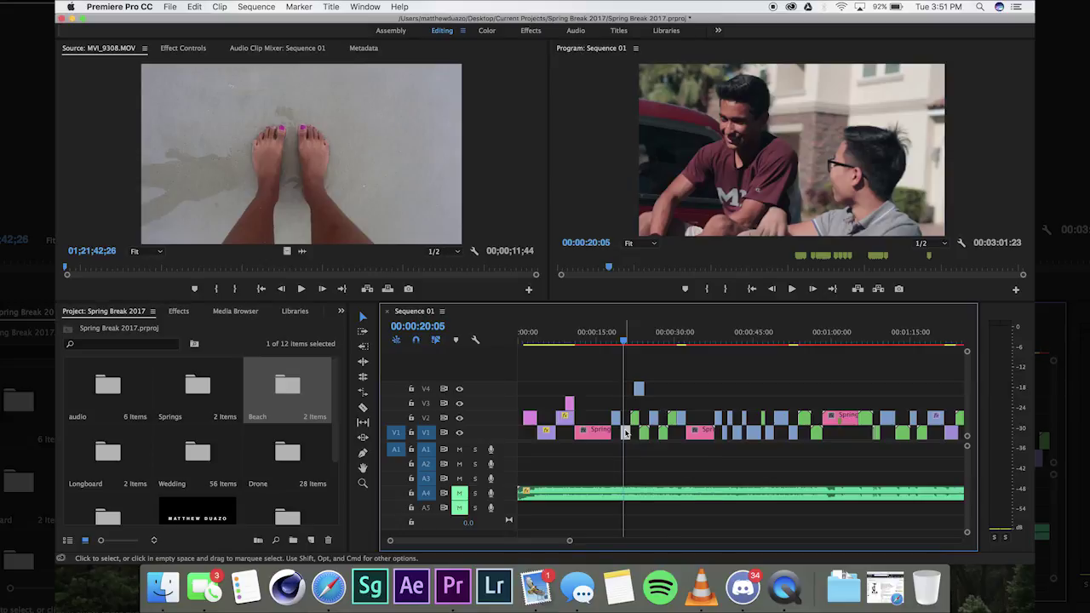
click(487, 32)
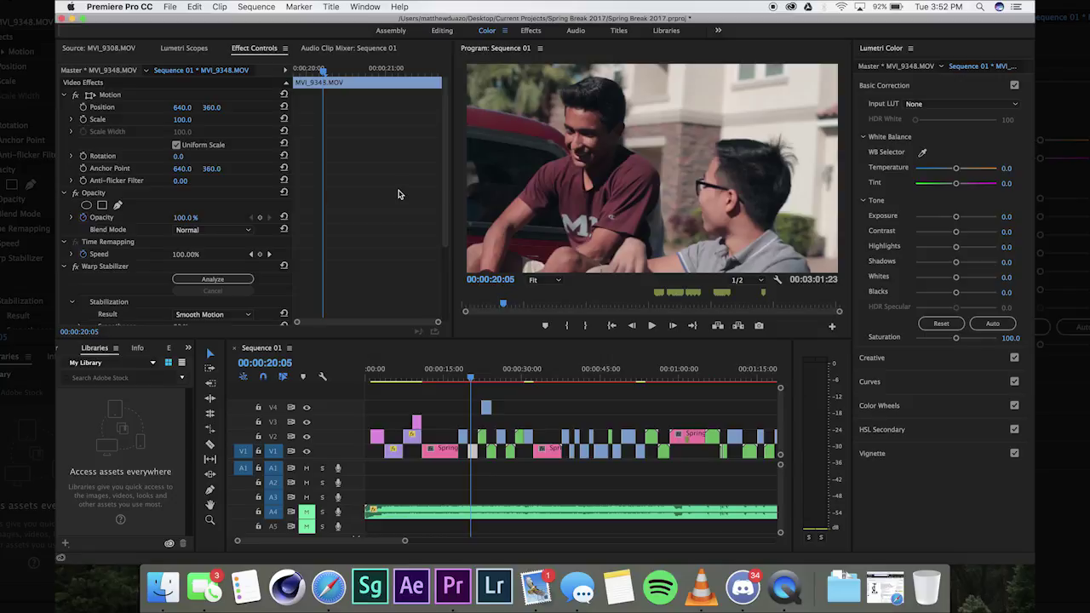
- View the clip's waveform and RGB parade in Lumetri Scopes, and return to its Effect Controls
click(193, 50)
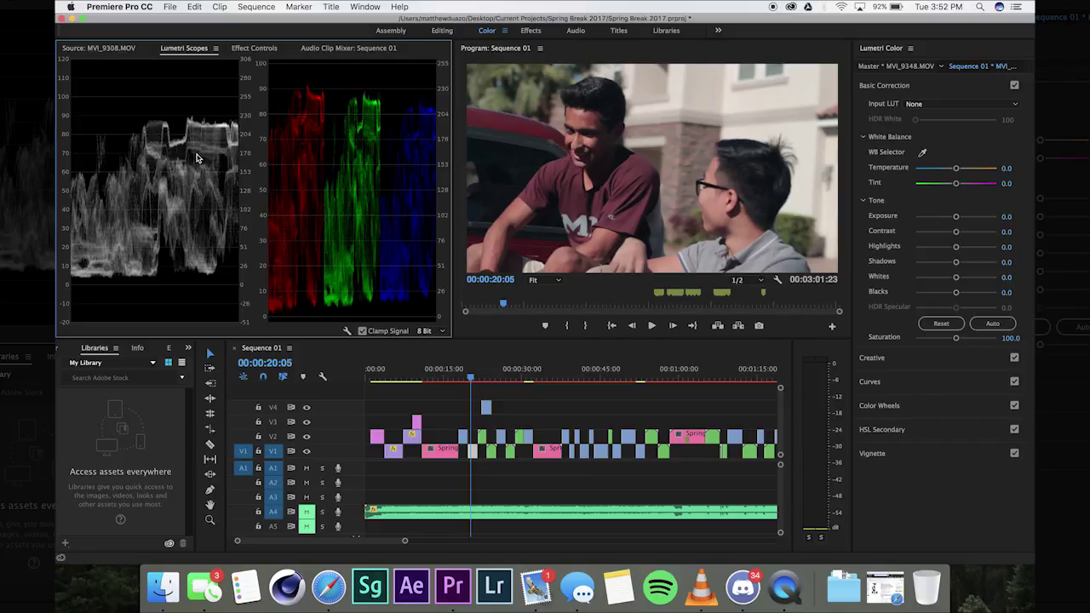
click(264, 48)
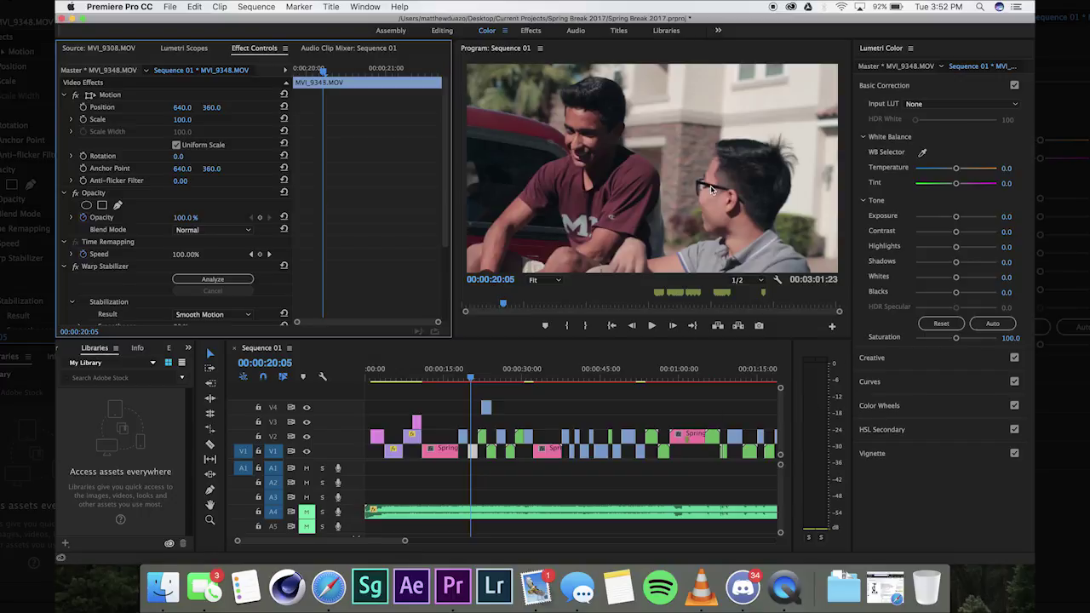
- Try raising the clip's Exposure to 2.8, and return it to 0.0
click(937, 207)
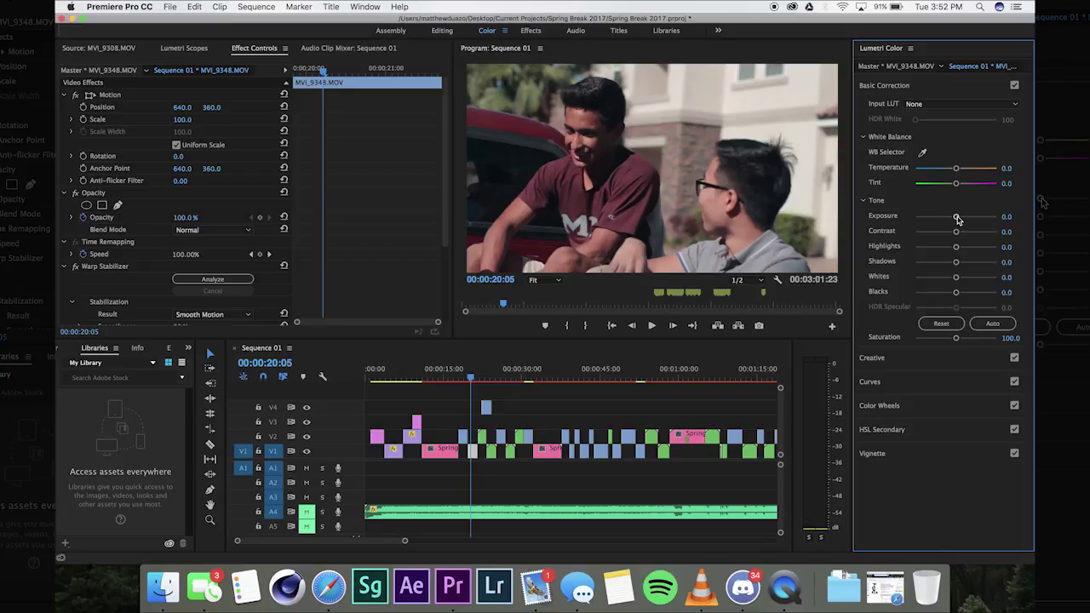
drag(956, 216, 979, 216)
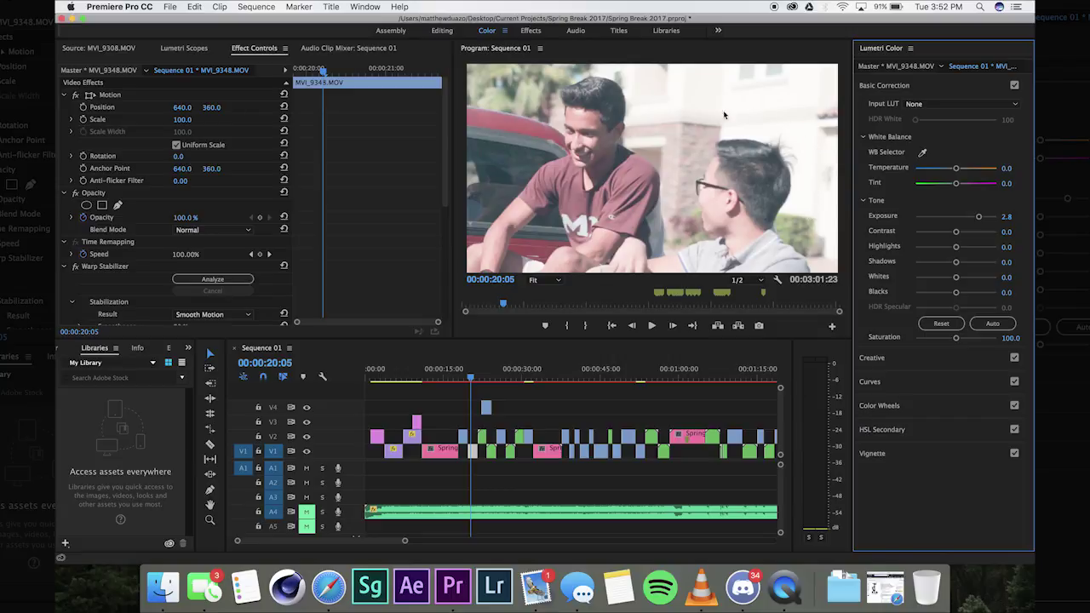
drag(979, 219, 956, 219)
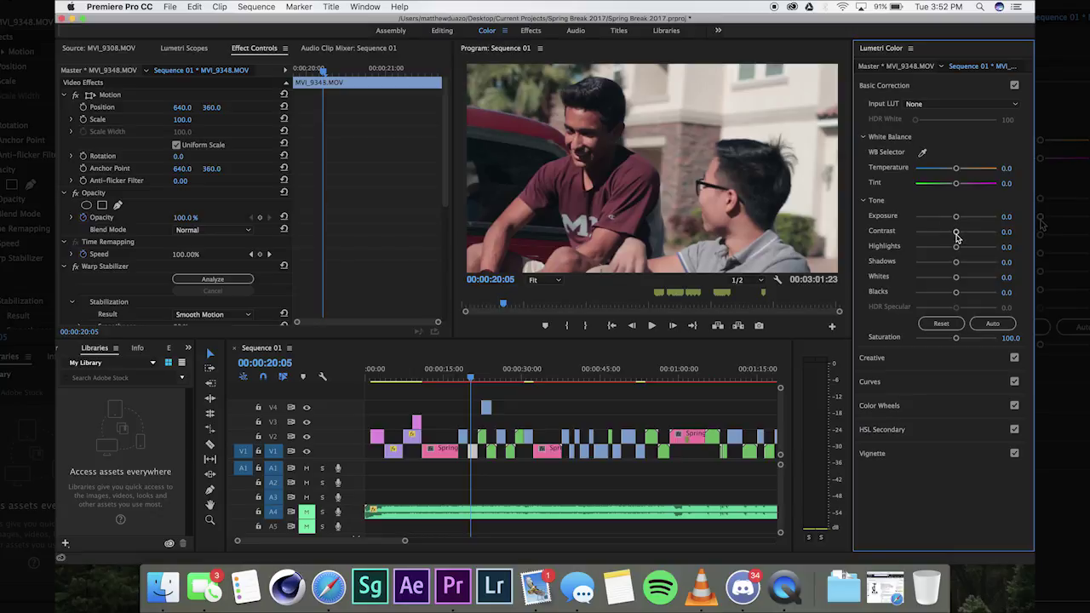
- Flatten the clip's tone with Contrast at -61.2, Blacks at 36.7 and Shadows at 23.7
drag(957, 238, 933, 233)
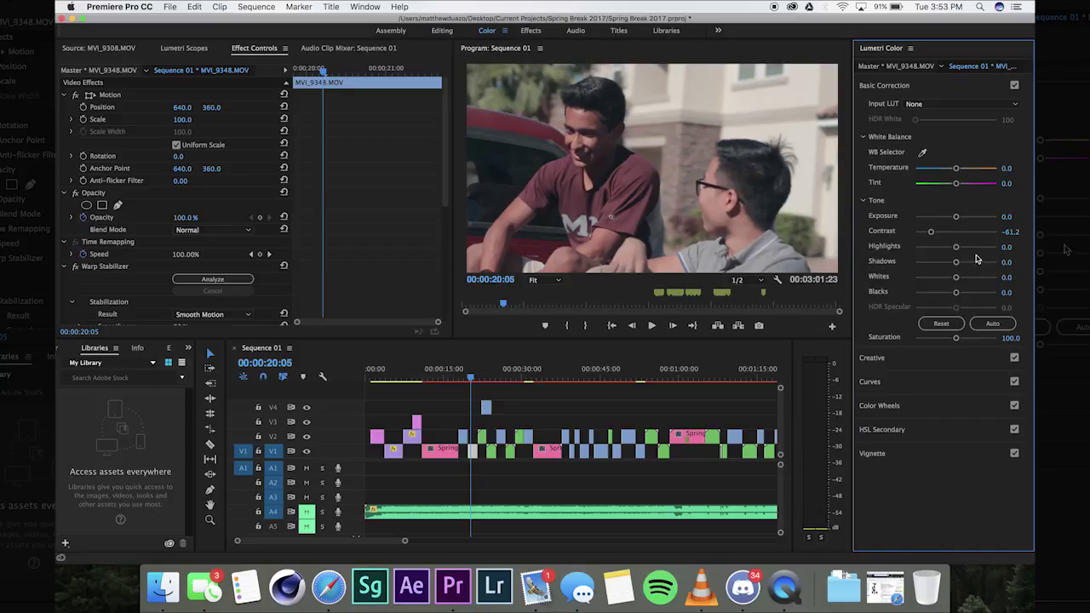
drag(955, 296, 972, 296)
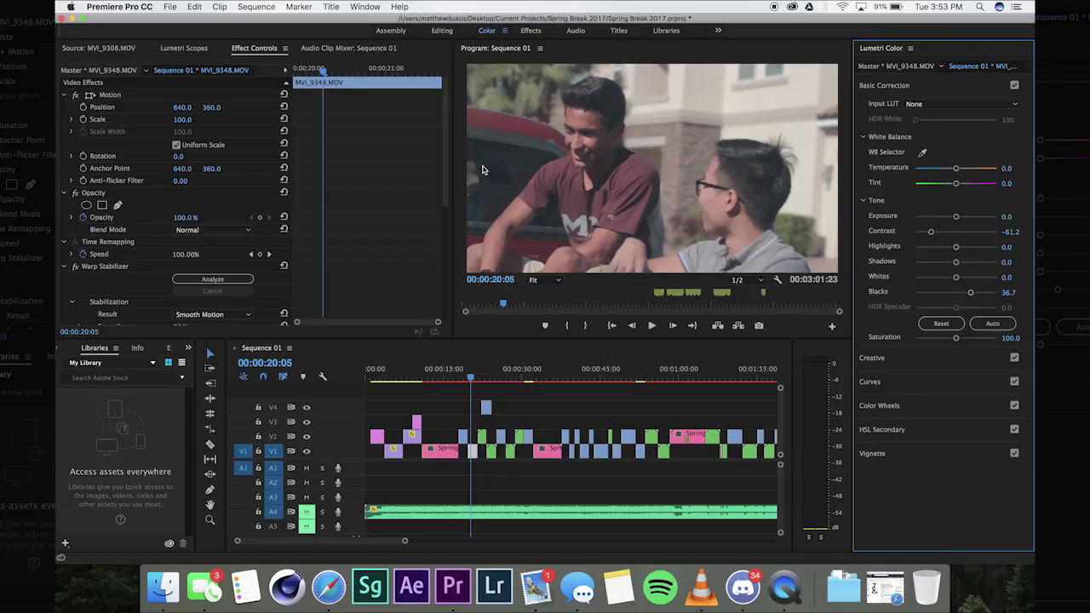
drag(957, 261, 967, 263)
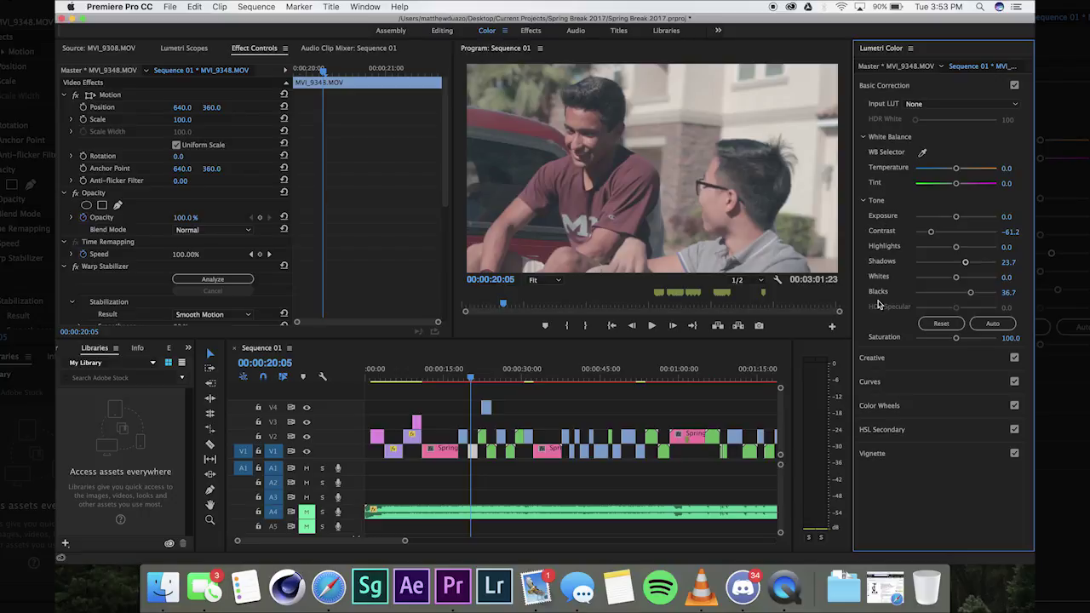
- Try small changes to the clip's Exposure, Highlights and Whites, and reset each to 0.0
drag(955, 219, 949, 216)
drag(940, 218, 955, 217)
drag(957, 250, 953, 250)
mouse_move(954, 247)
mouse_down()
mouse_move(941, 247)
mouse_move(952, 246)
mouse_up()
double_click(952, 247)
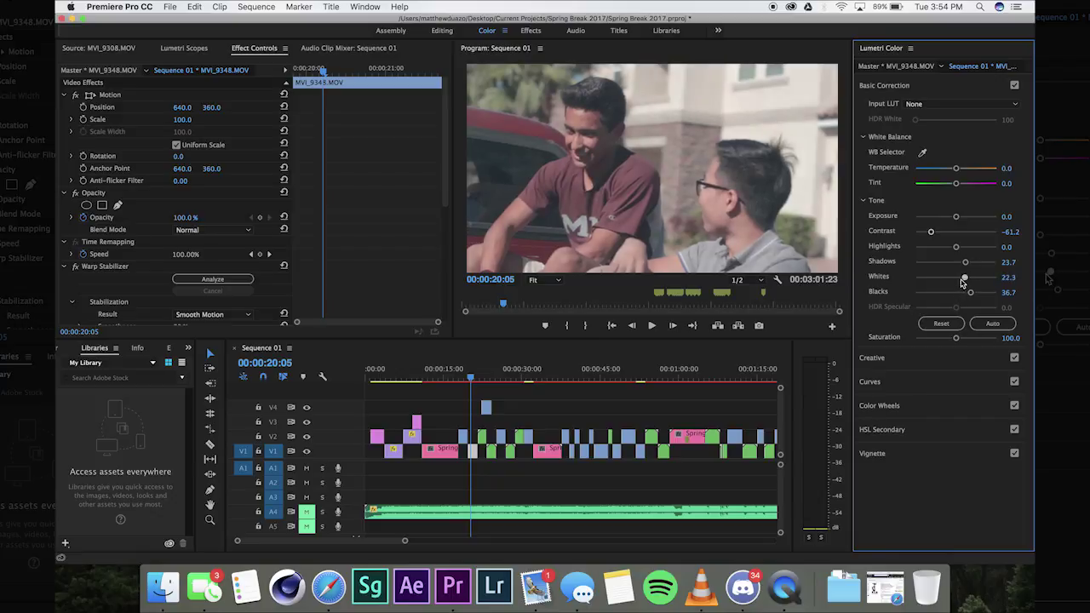
drag(955, 277, 957, 276)
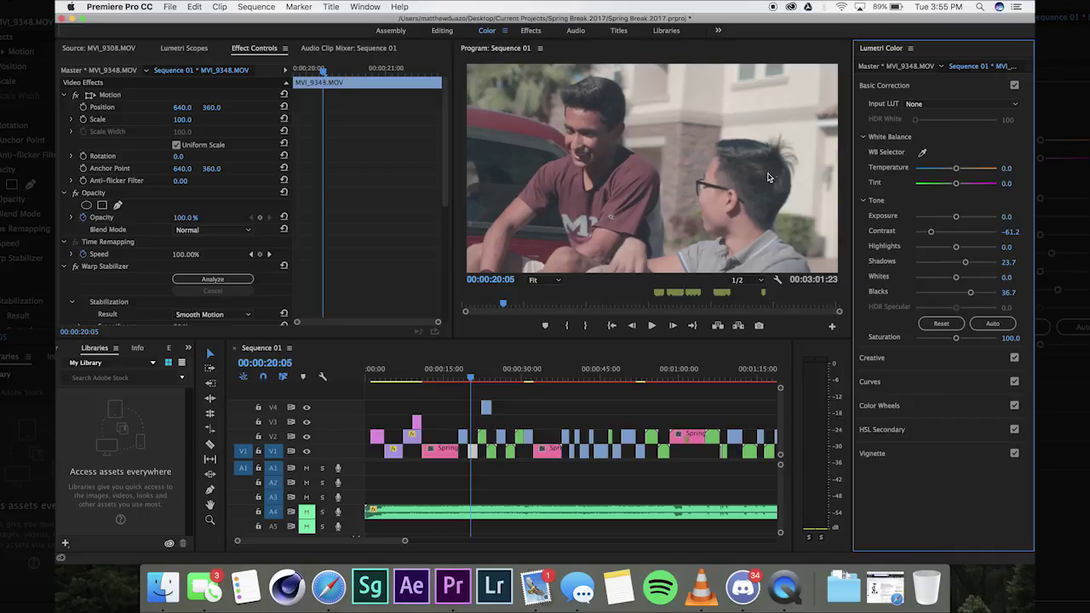
- Turn the clip's Lumetri Color effect off and on to compare the image before and after the tone correction
scroll(340, 196, down, 5)
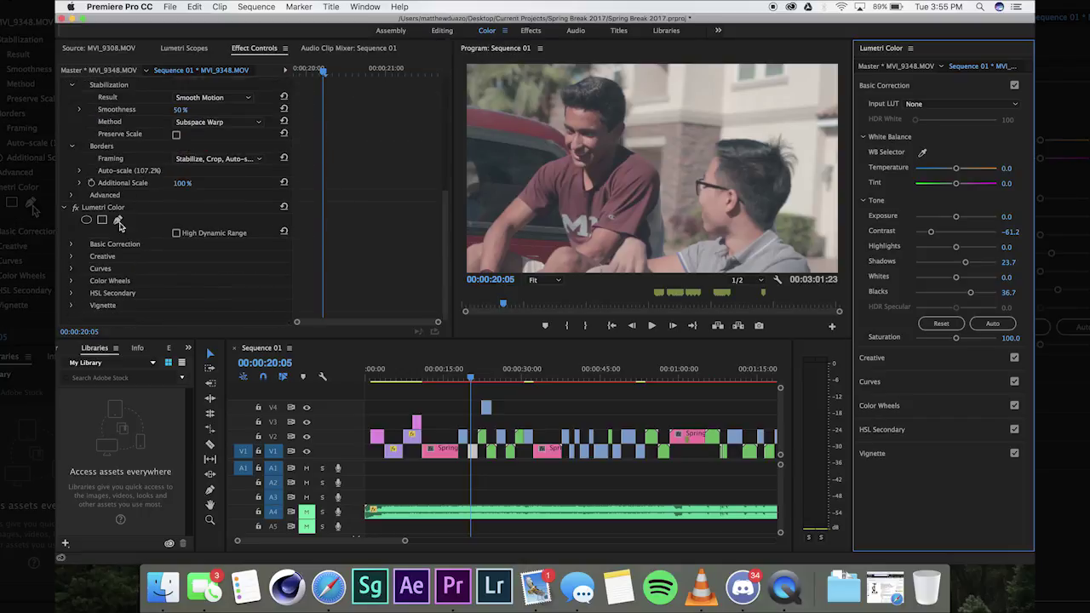
click(76, 208)
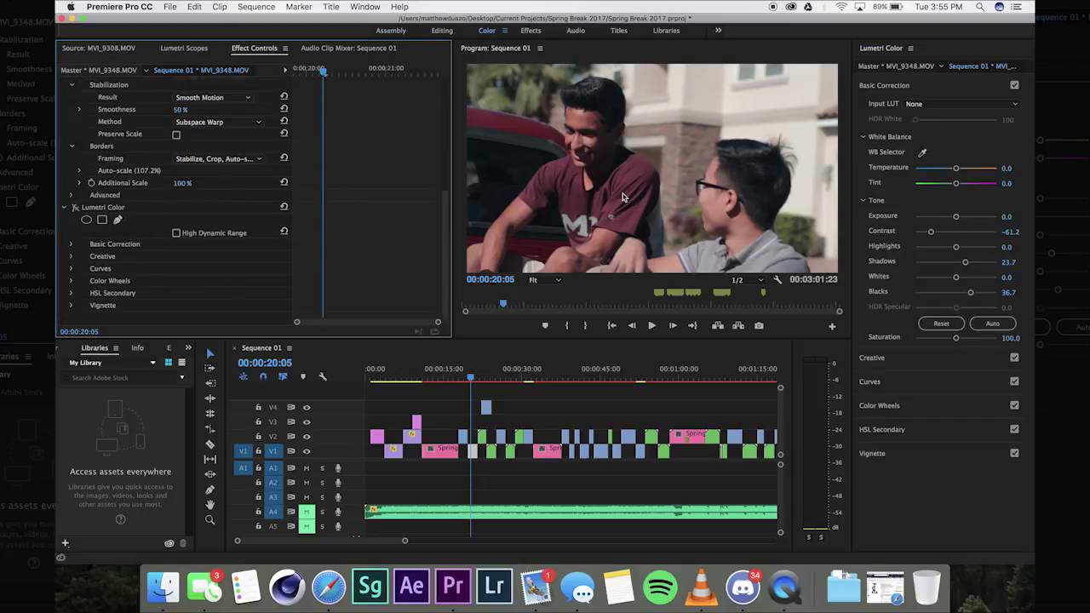
click(76, 209)
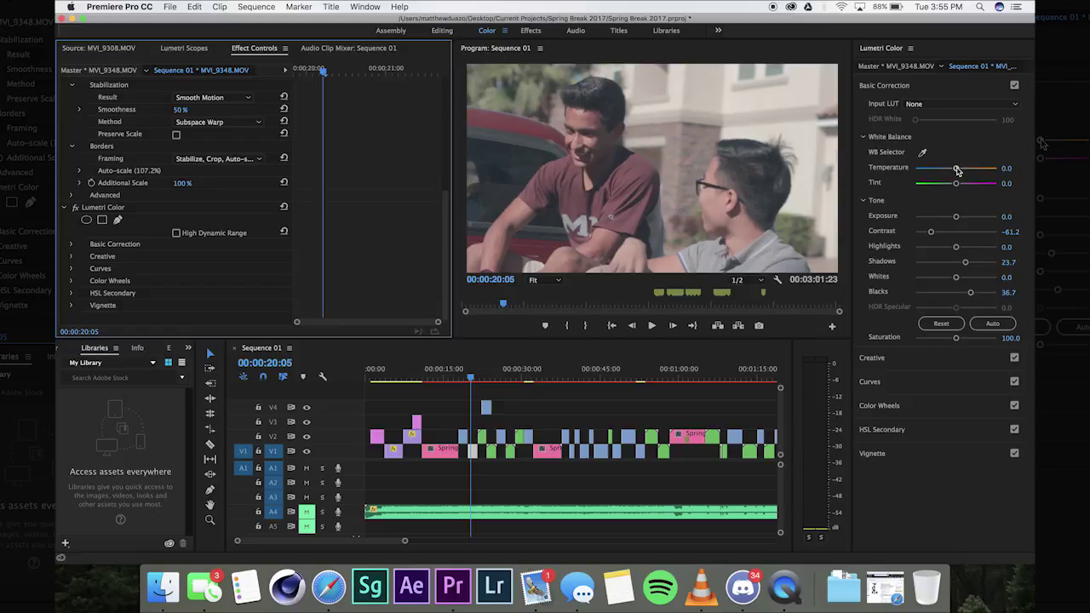
- Set the clip's white balance to Temperature -2.2 and Tint 2.2, and save the project
mouse_move(957, 169)
mouse_down()
mouse_move(928, 171)
mouse_move(994, 169)
mouse_move(955, 172)
mouse_up()
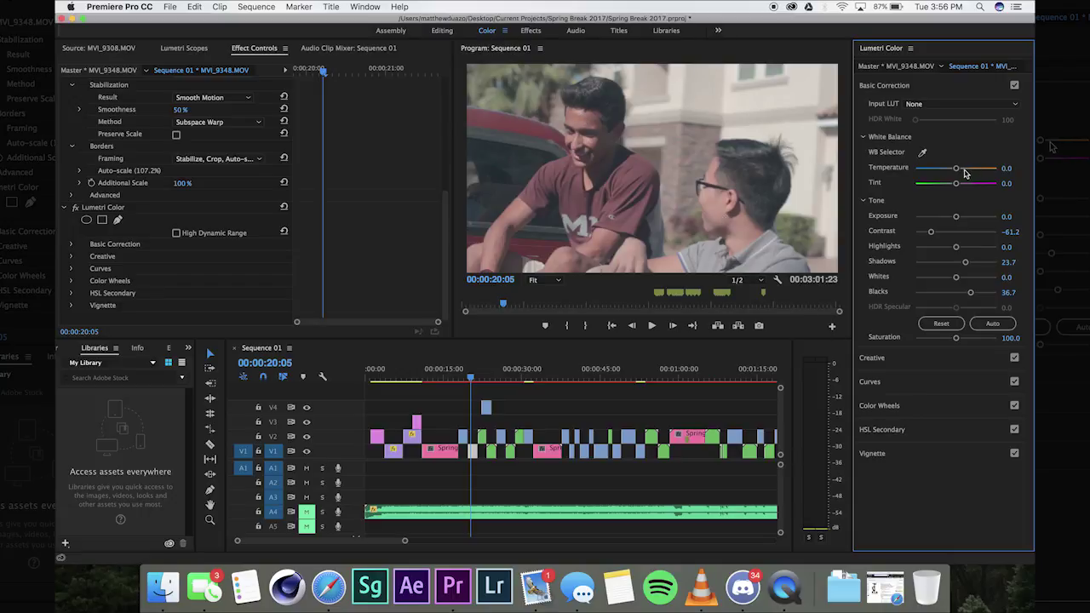
drag(956, 168, 955, 170)
mouse_move(960, 188)
mouse_down()
mouse_move(927, 189)
mouse_move(980, 189)
mouse_up()
double_click(980, 189)
drag(957, 184, 957, 188)
key(super+s)
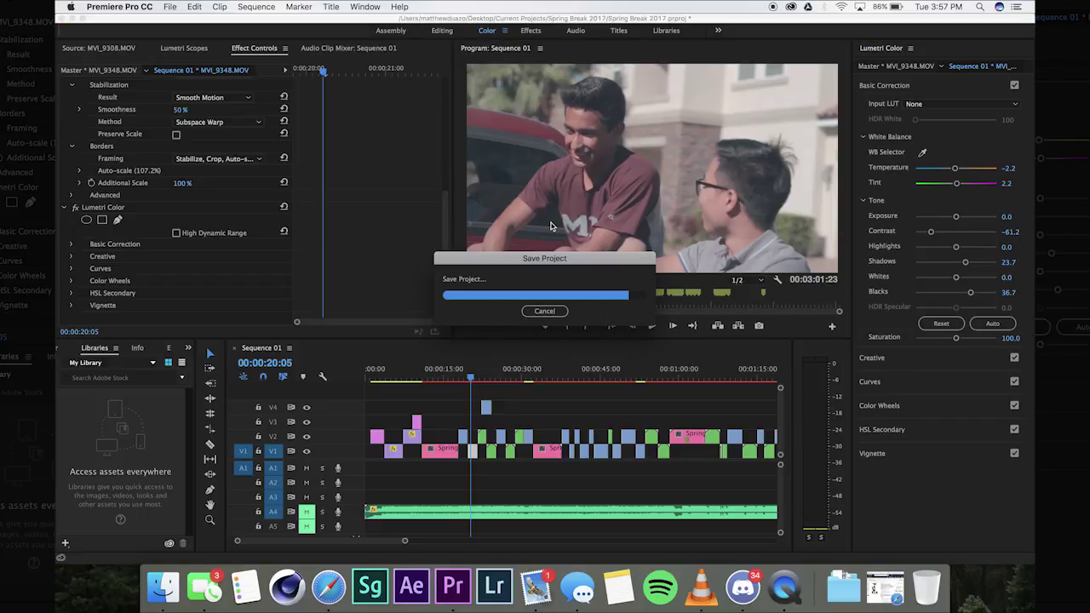
- Toggle the Lumetri Color effect repeatedly to compare the original clip with the corrected version, leaving the effect enabled
click(75, 209)
click(75, 208)
click(75, 209)
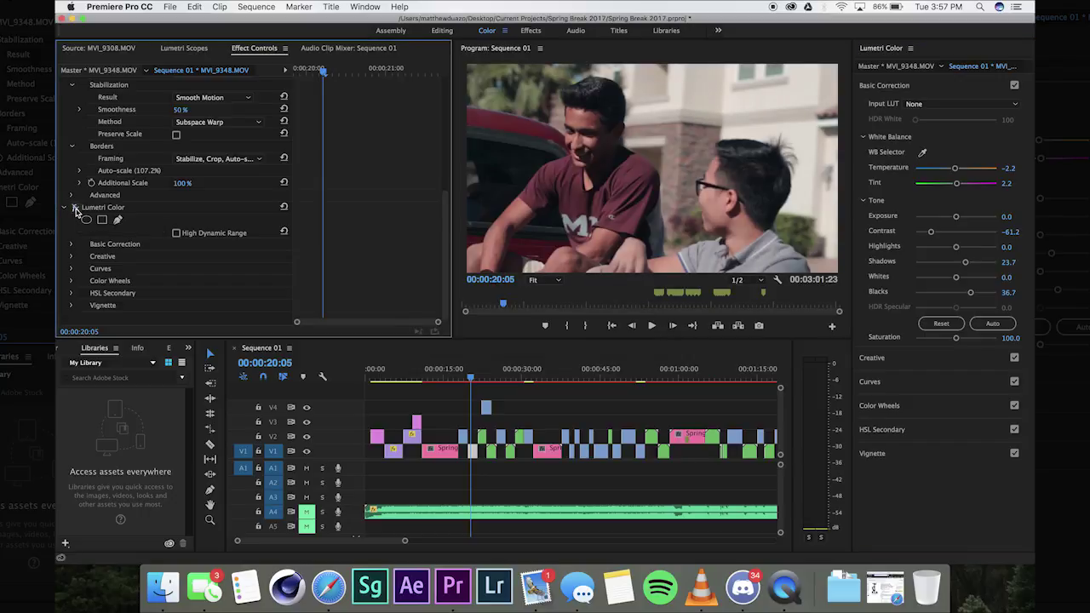
click(75, 208)
click(74, 208)
click(75, 209)
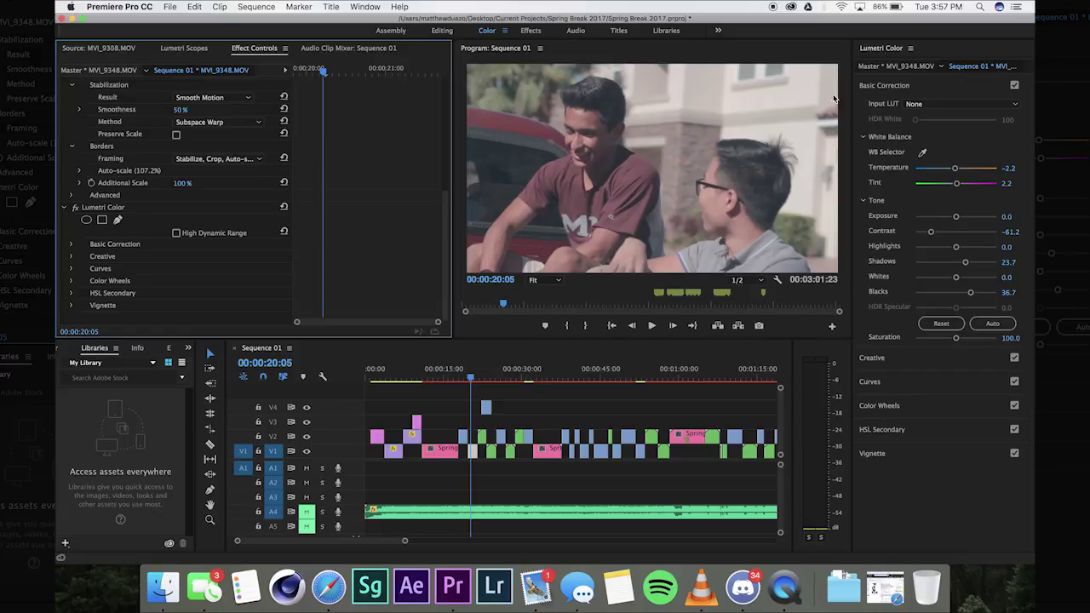
- Add control points at the red-orange, yellow and magenta hues on the clip's Hue Saturation Curve
click(868, 364)
click(877, 418)
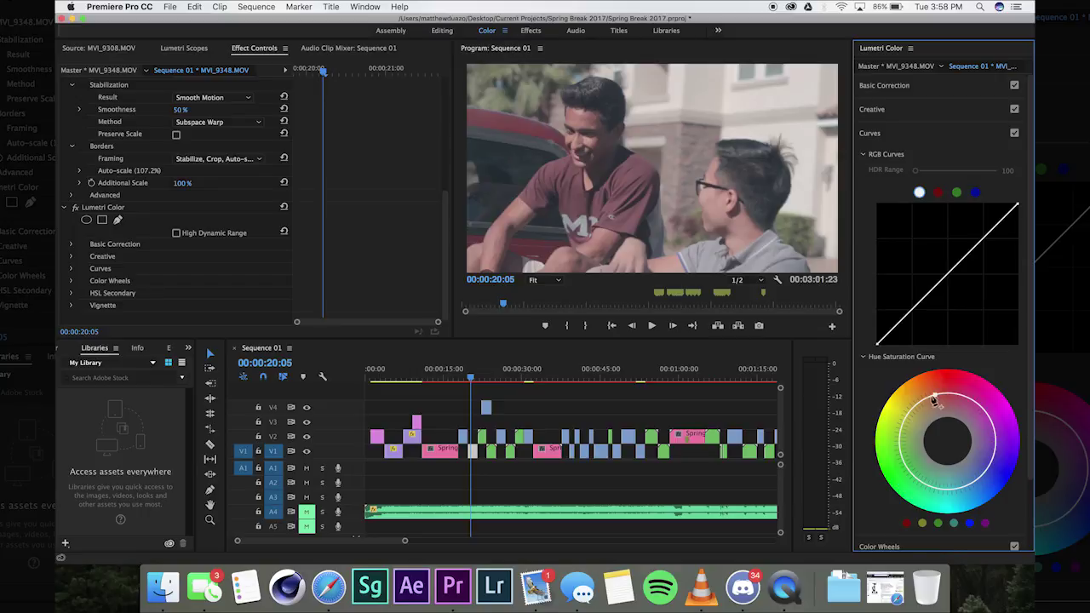
click(903, 421)
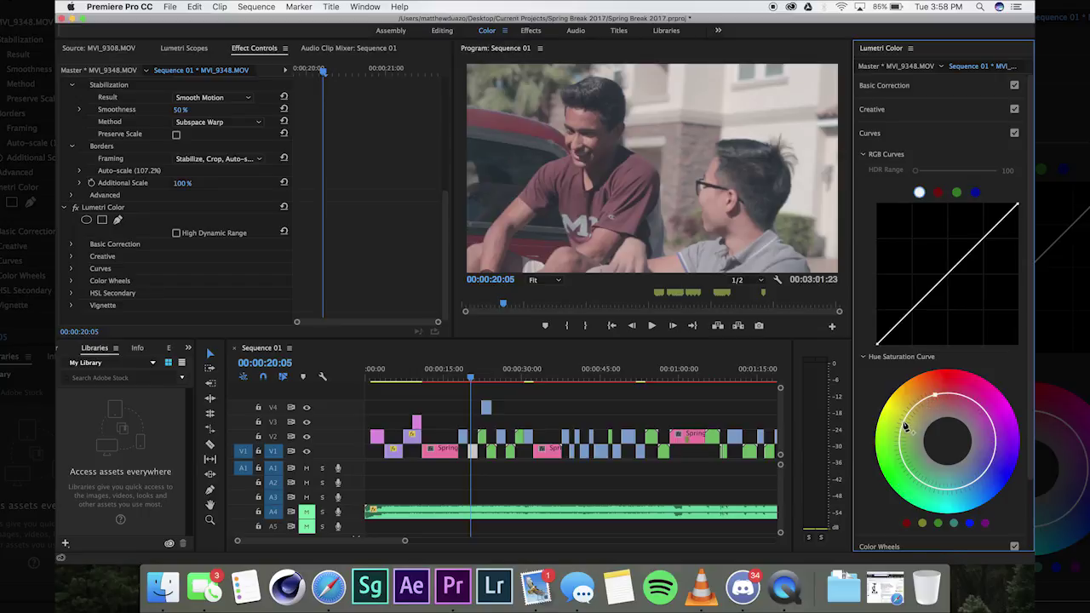
click(983, 408)
- Try lowering and raising the red saturation on the Hue Saturation Curve, restore it, and return to Basic Correction
drag(937, 395, 944, 430)
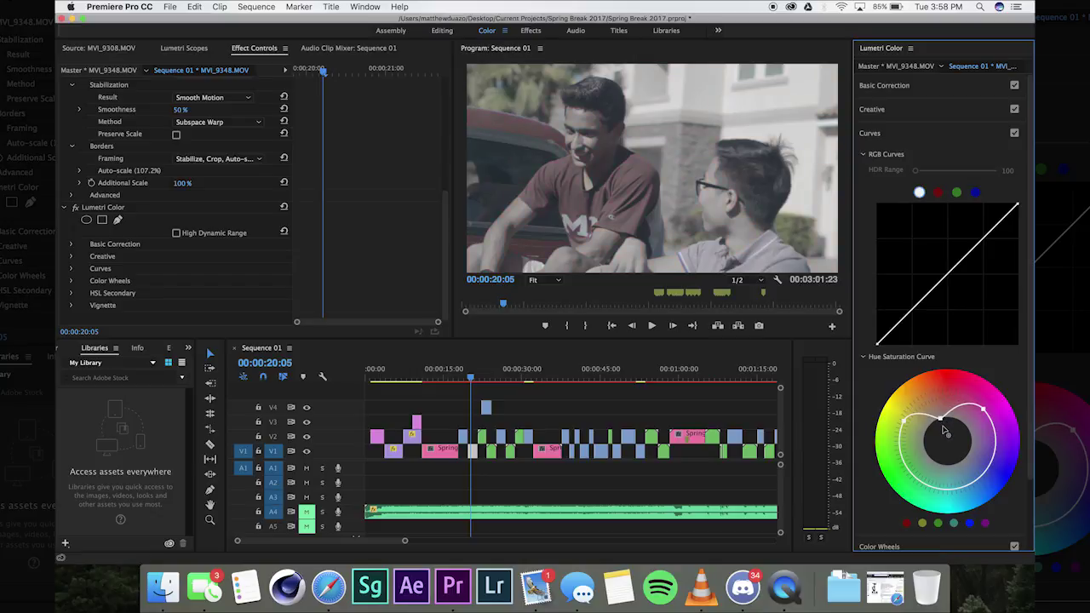
drag(944, 430, 928, 353)
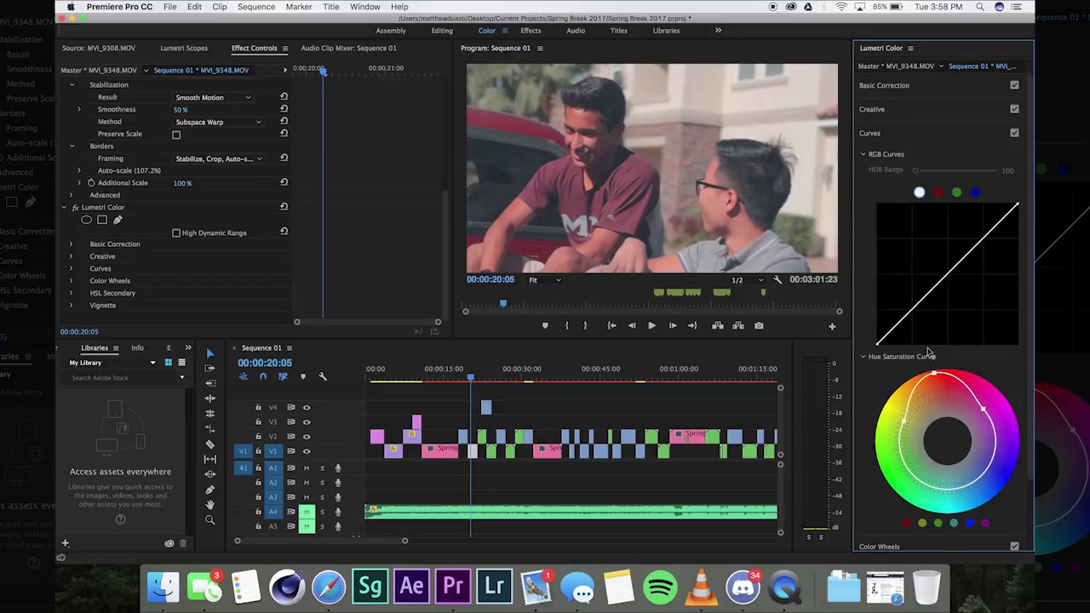
drag(934, 373, 937, 397)
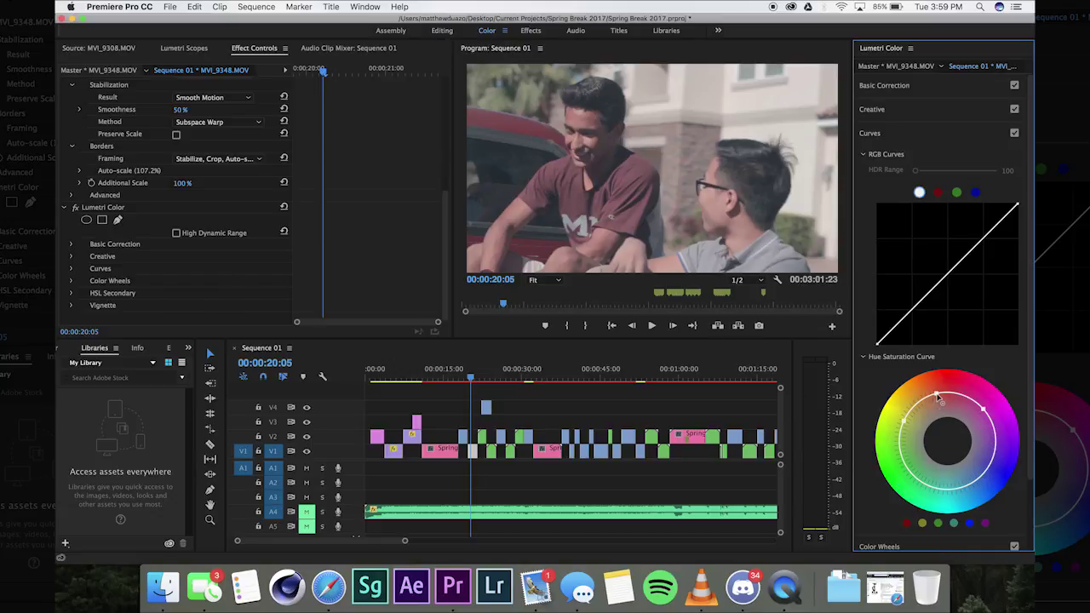
drag(937, 397, 938, 399)
click(908, 88)
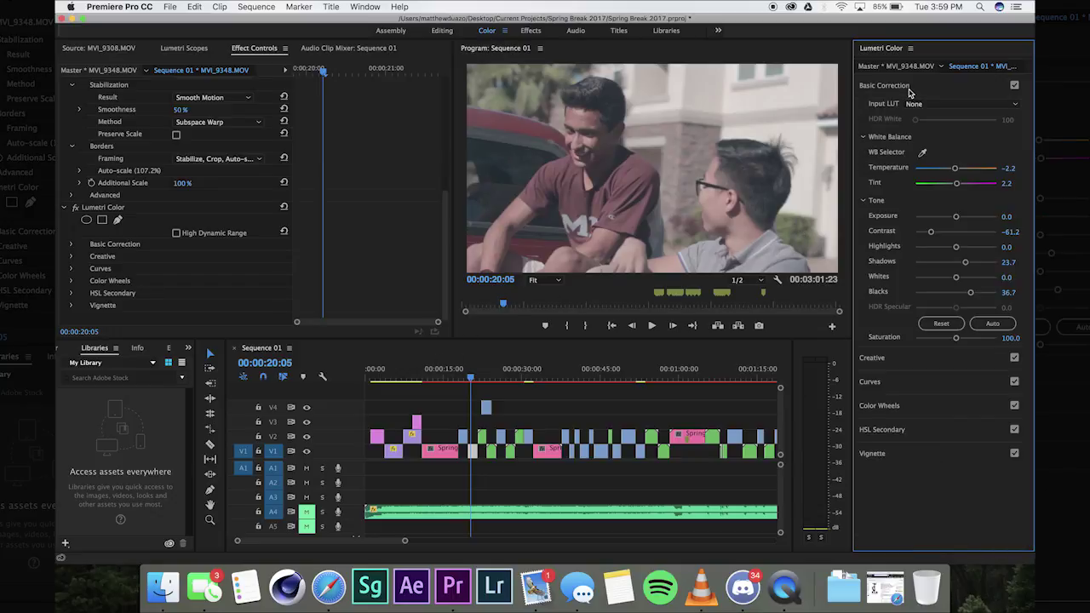